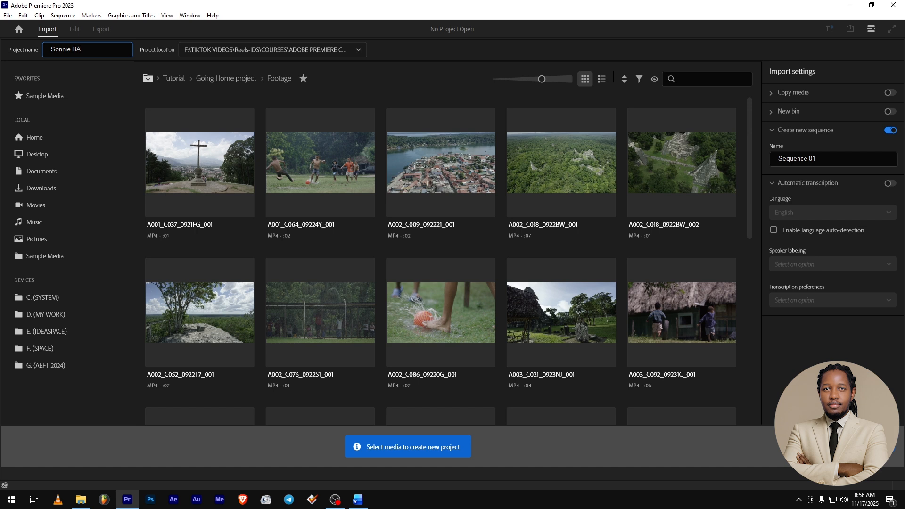
Finish naming the project Sonnie Baby Part 1 and start choosing a different project location.
text(aby Part 1)
click(250, 49)
click(212, 190)
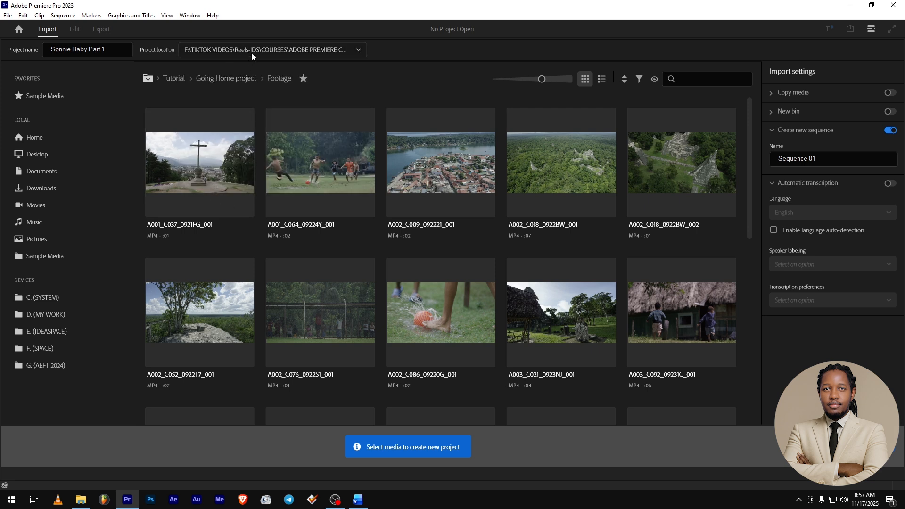
click(38, 324)
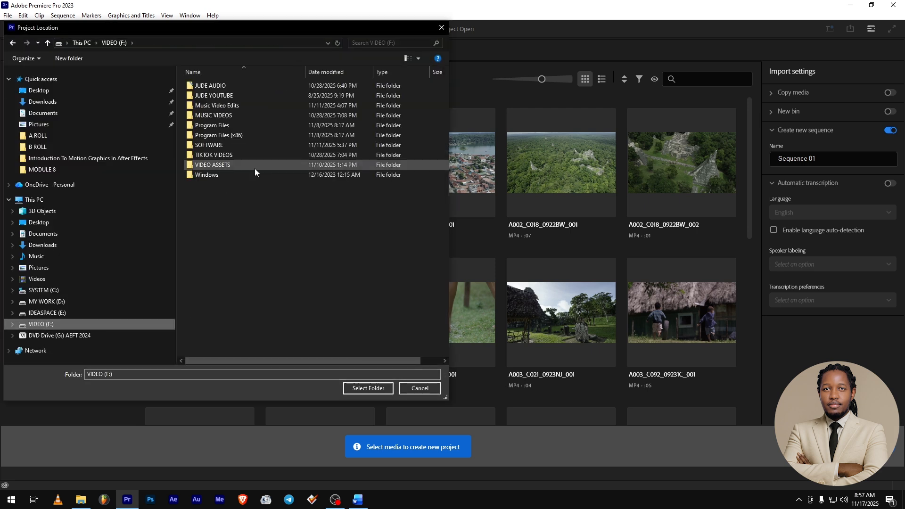
double_click(214, 155)
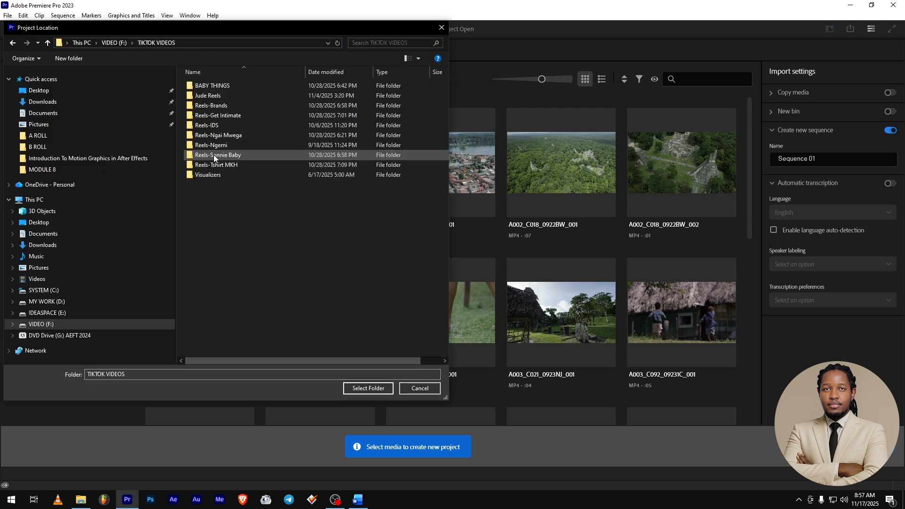
double_click(218, 125)
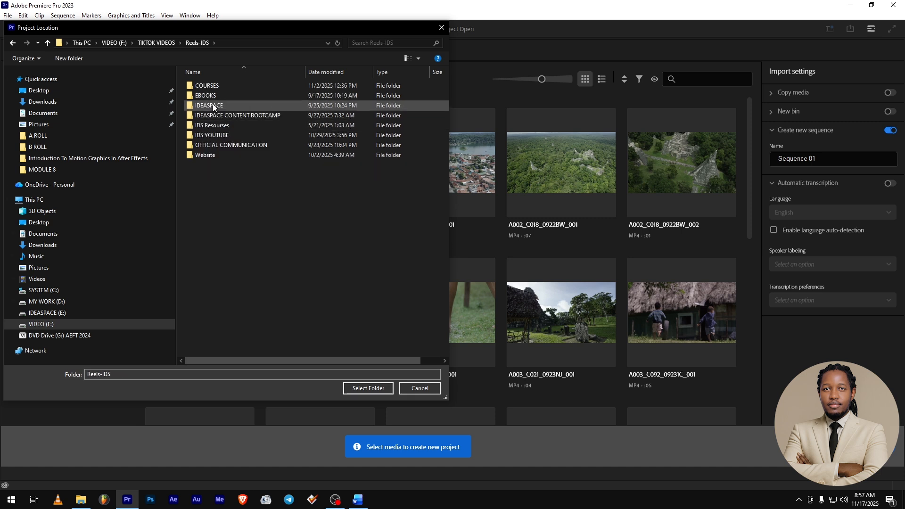
click(46, 313)
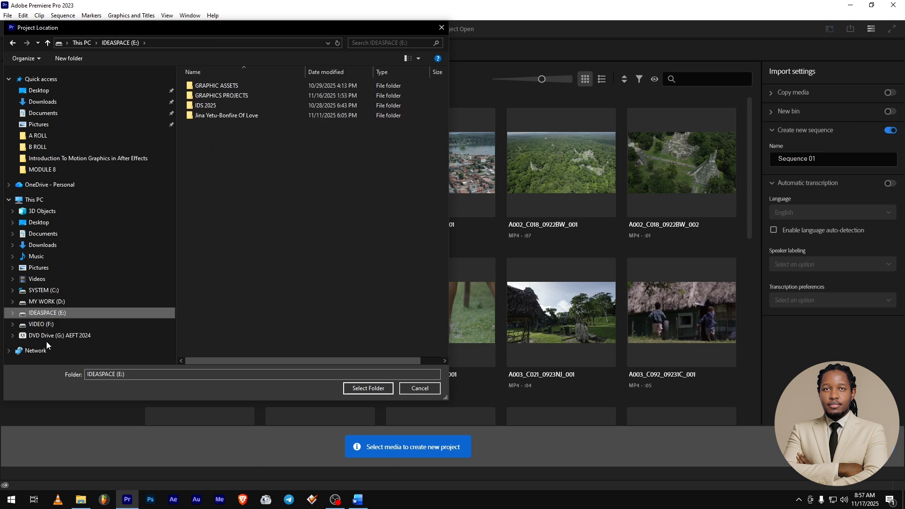
Create a folder named SONNIE BABY inside JUDE YOUTUBE on the VIDEO (F:) drive and open it.
click(40, 323)
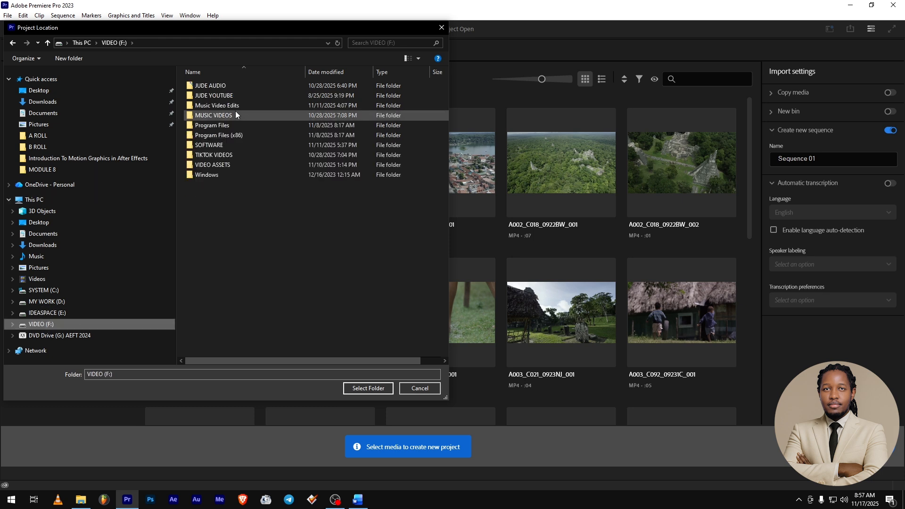
double_click(220, 95)
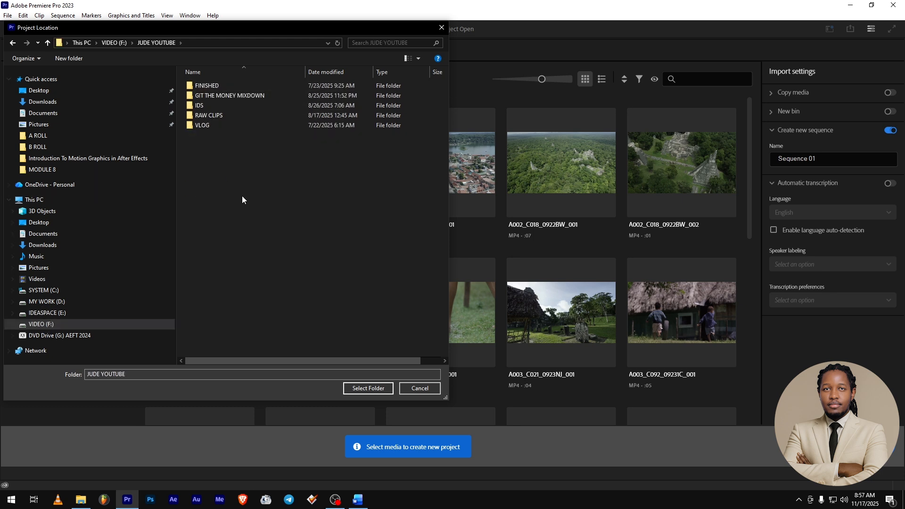
right_click(253, 201)
mouse_move(293, 291)
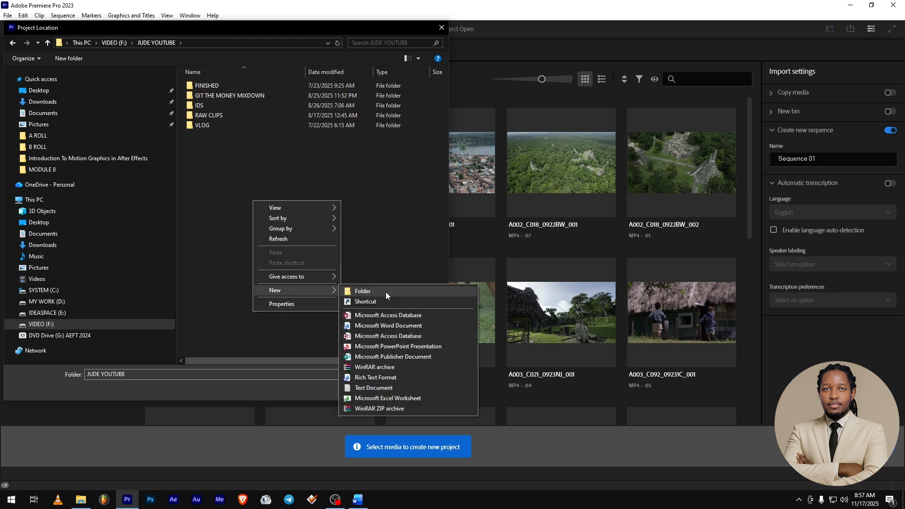
click(386, 292)
text(SONNIE BABY)
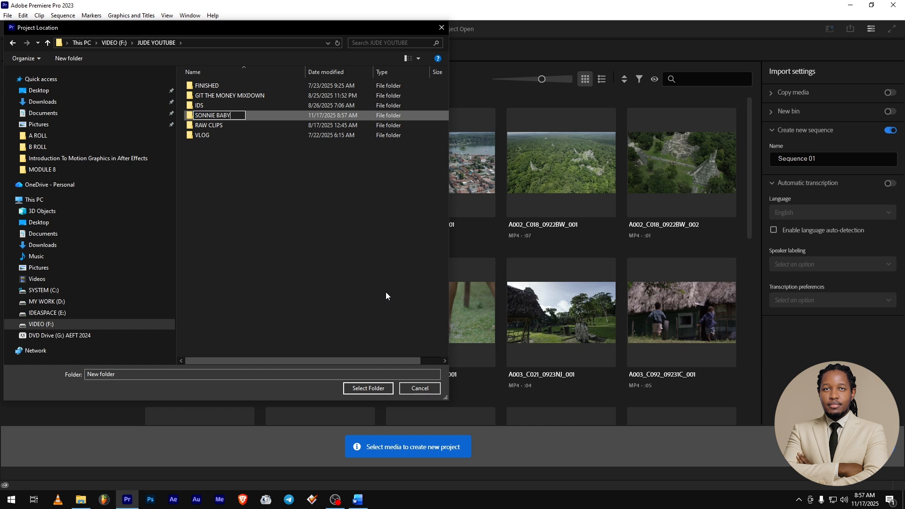
key(Return)
key(Return)
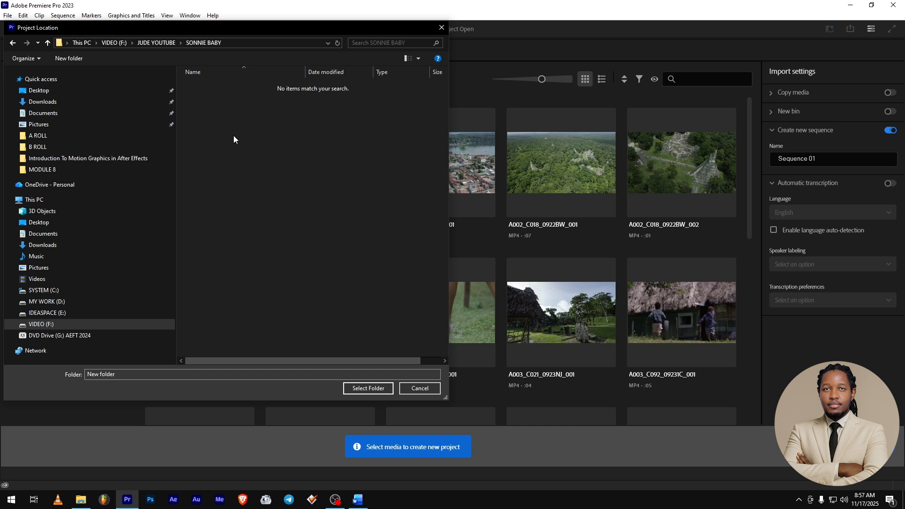
Create a subfolder named EDIT inside the SONNIE BABY folder.
right_click(234, 135)
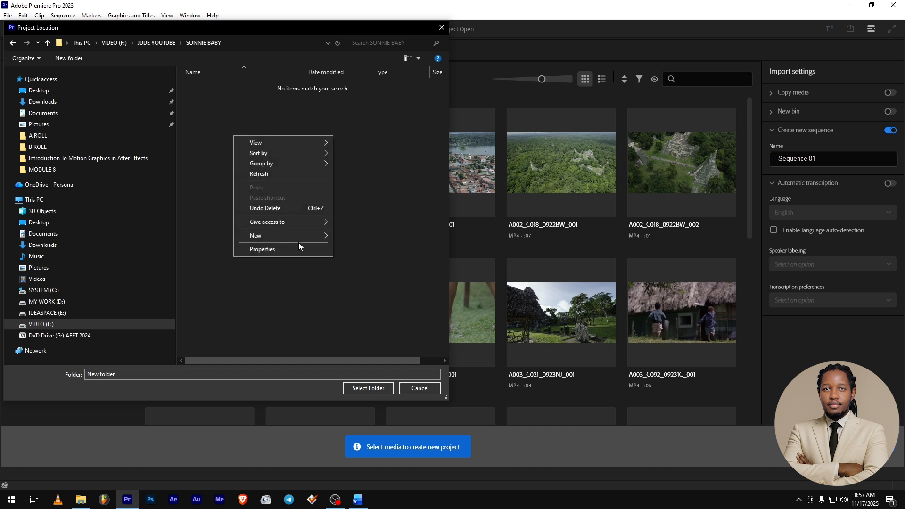
mouse_move(295, 236)
click(351, 236)
text(EDIT)
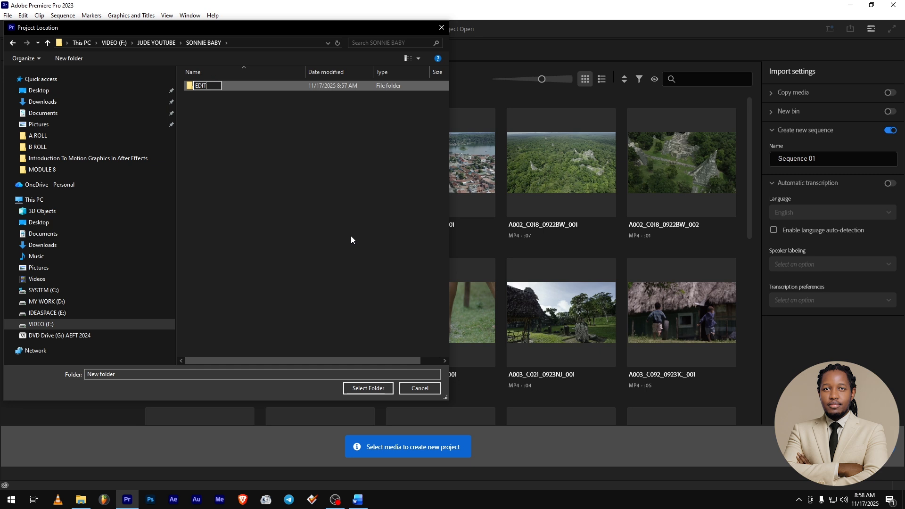
key(Return)
Add a subfolder named FINISHED next to the EDIT folder.
right_click(303, 172)
mouse_move(323, 270)
click(433, 272)
text(FIN)
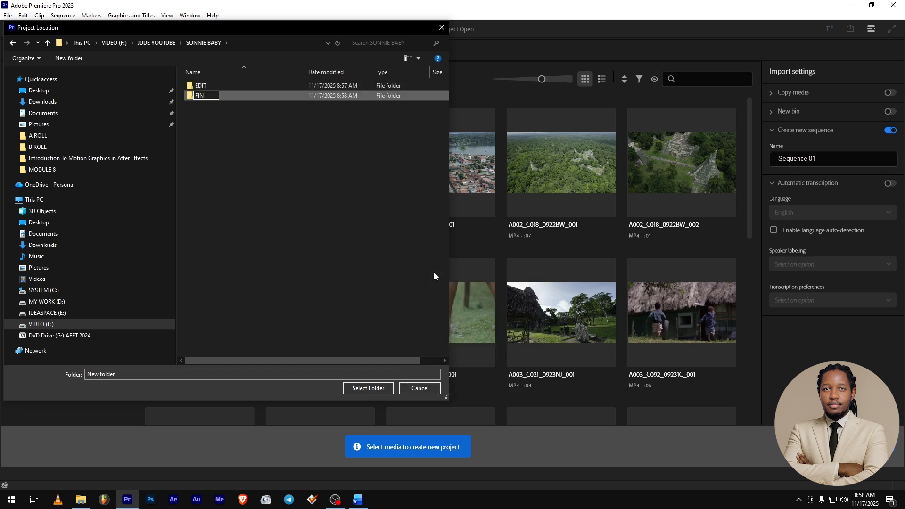
text(ISHED)
key(Return)
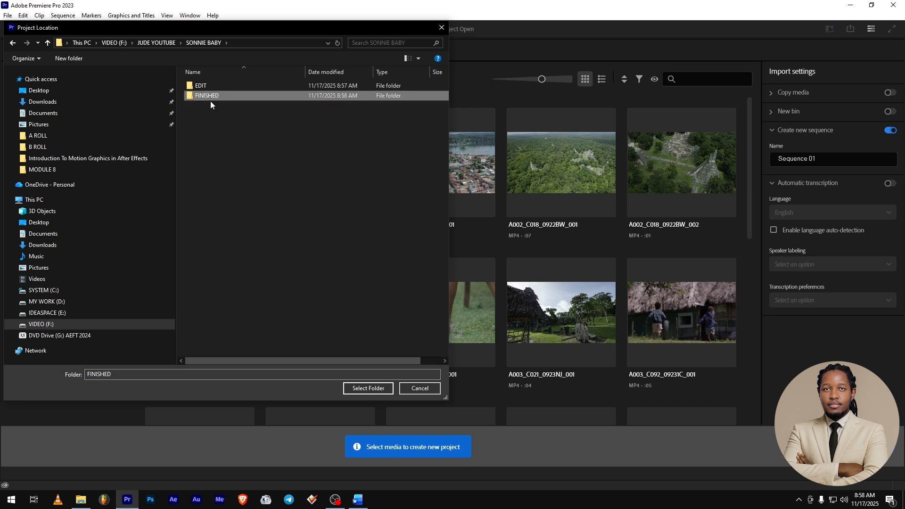
Add a subfolder named PROXIES to the SONNIE BABY folder.
right_click(242, 153)
mouse_move(292, 253)
click(374, 254)
text(PROXI)
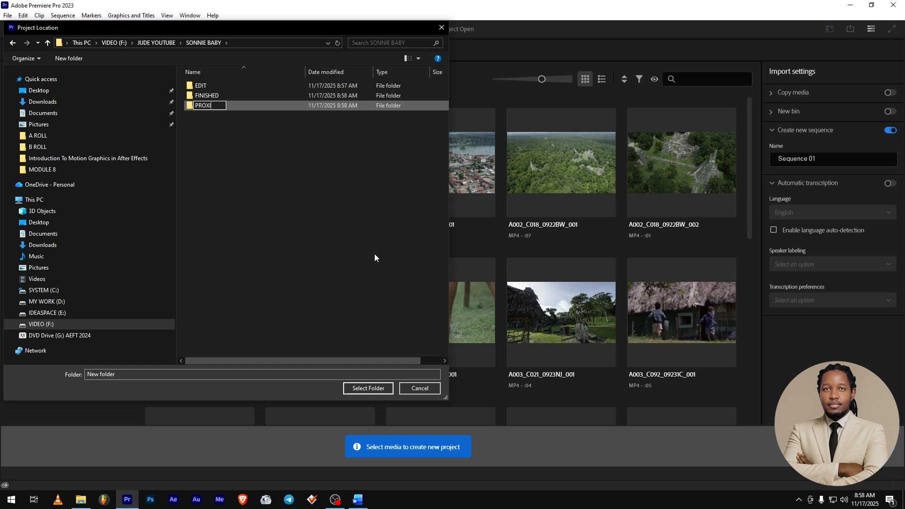
text(ES)
key(Return)
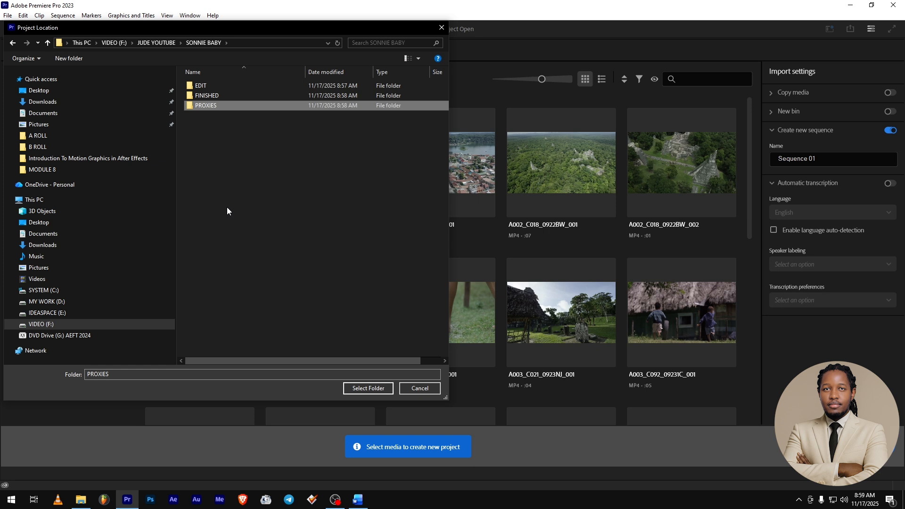
Add a subfolder named ASSETS to the SONNIE BABY folder.
right_click(217, 160)
mouse_move(264, 262)
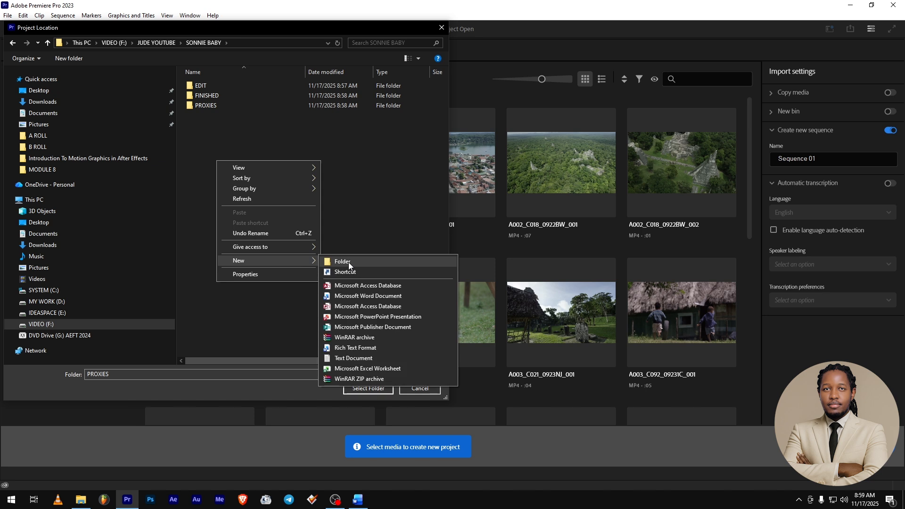
click(349, 262)
text(ASSE)
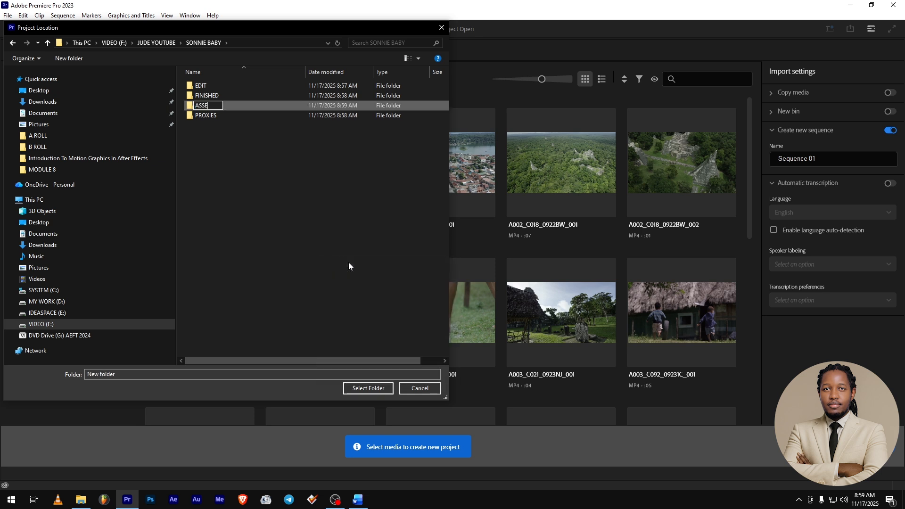
text(TS)
key(Return)
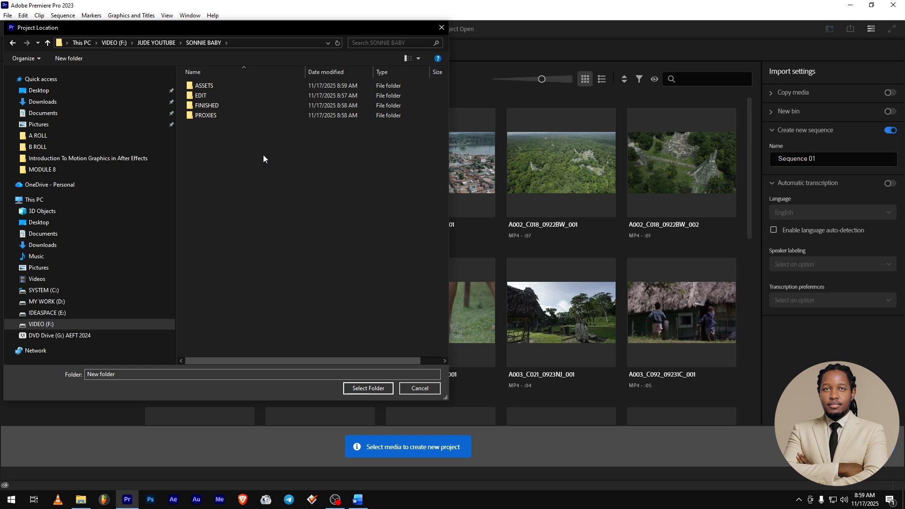
Choose the EDIT subfolder as the project's save location.
double_click(201, 96)
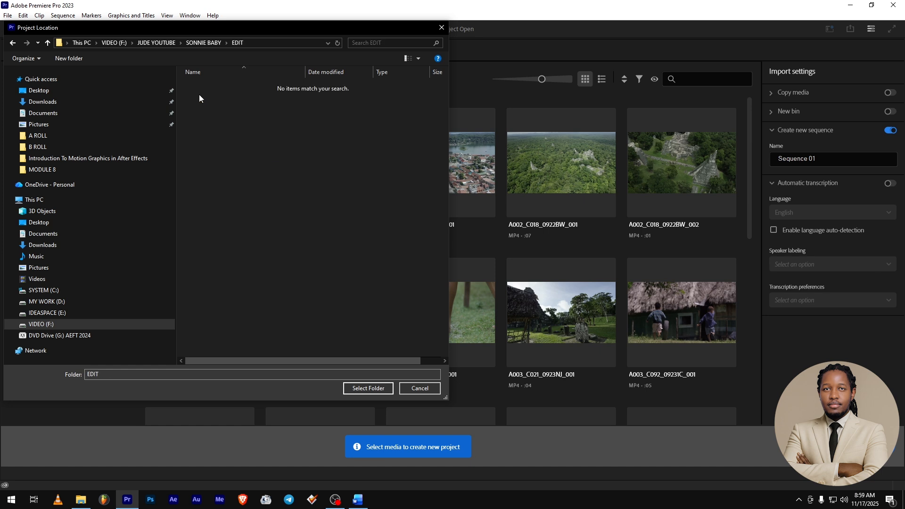
click(354, 388)
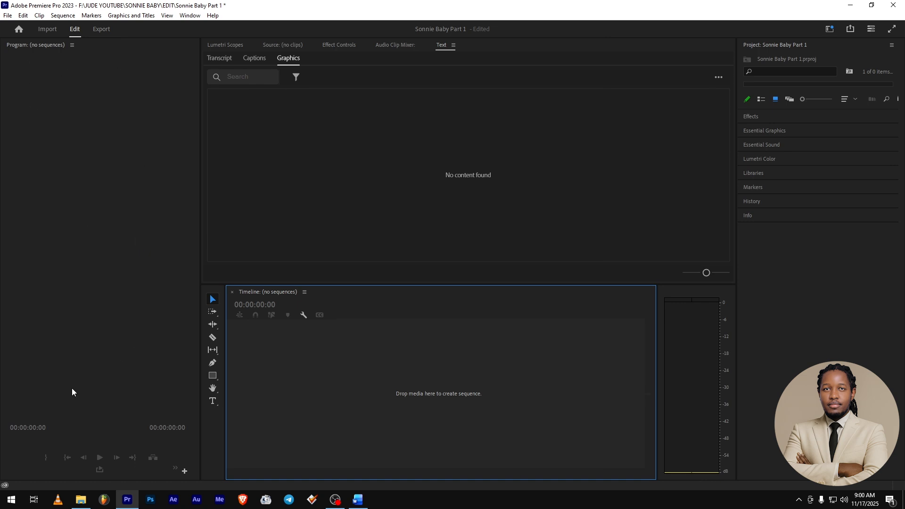
Keep the Effects workspace and reset it to its saved layout.
click(829, 29)
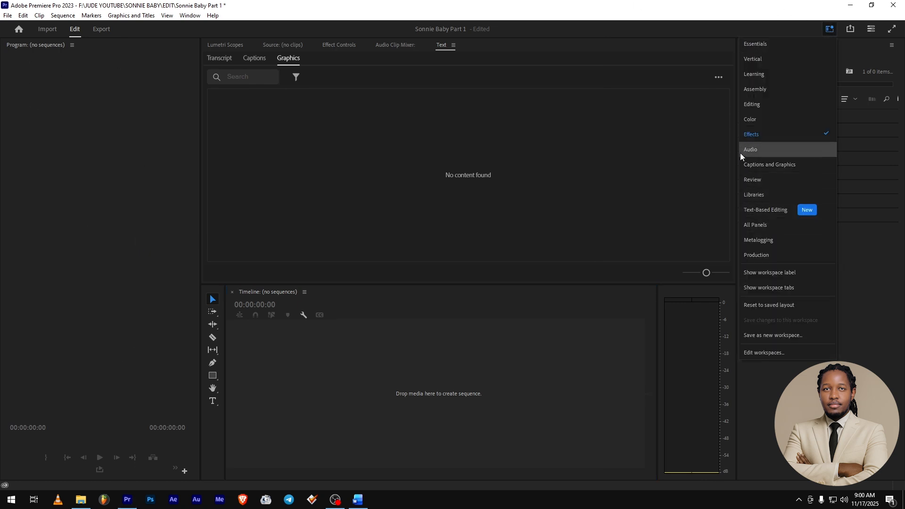
click(756, 137)
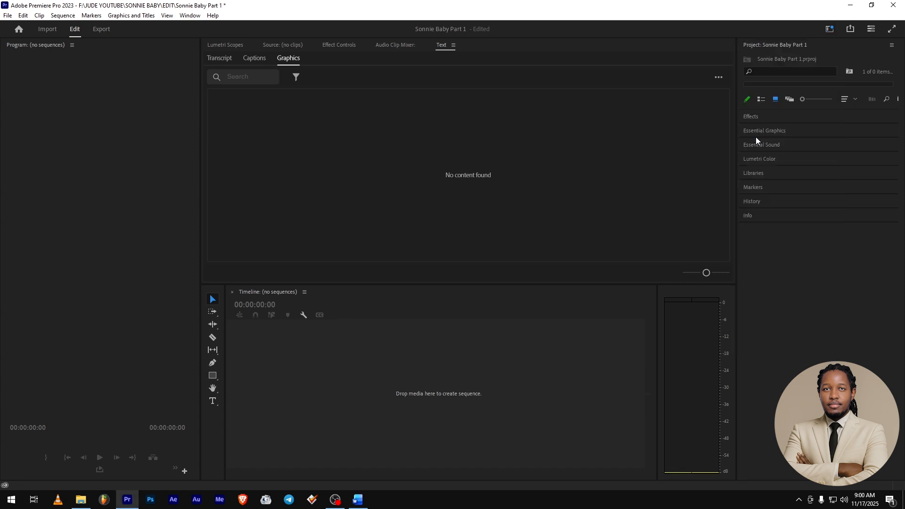
click(829, 29)
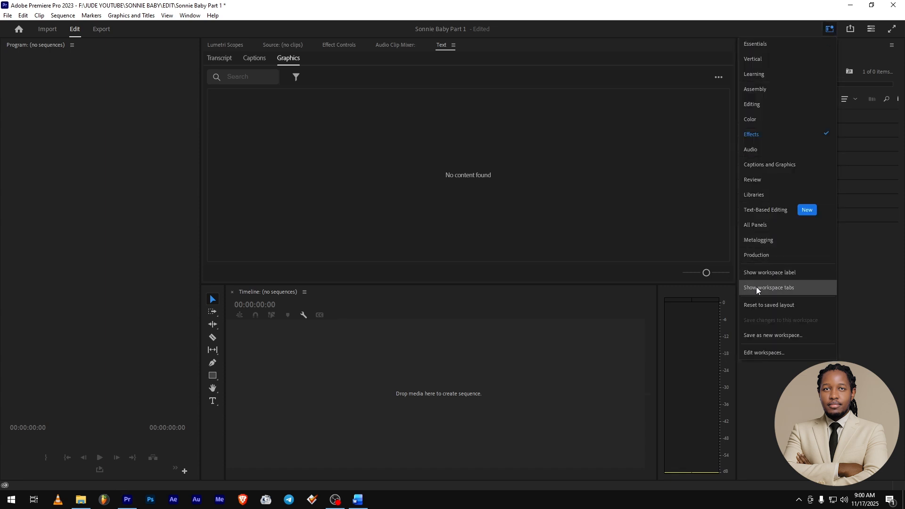
click(753, 307)
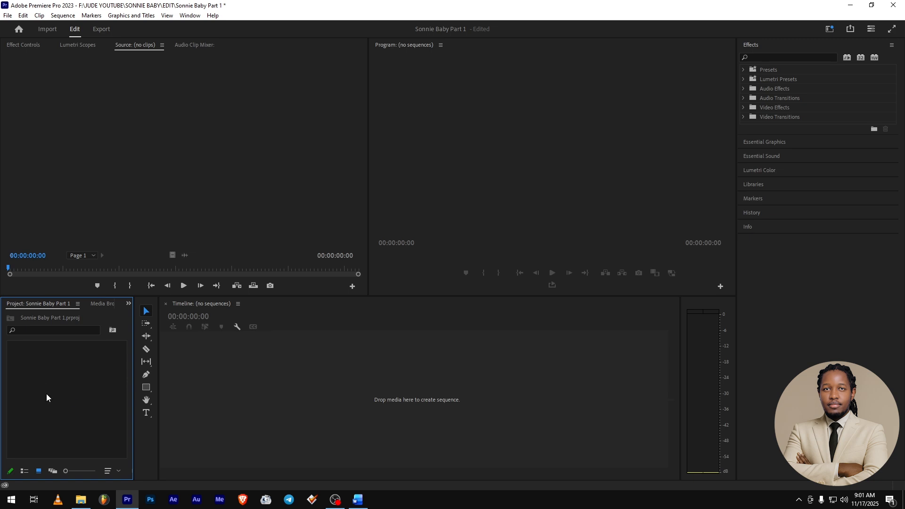
Import all the video clips from the A ROLL folder in MODULE 8 into the project.
double_click(74, 390)
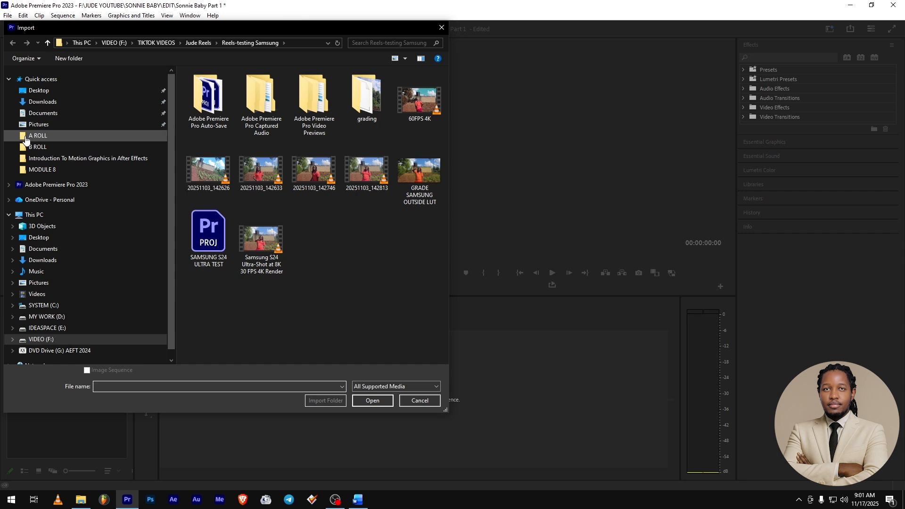
click(24, 137)
click(208, 45)
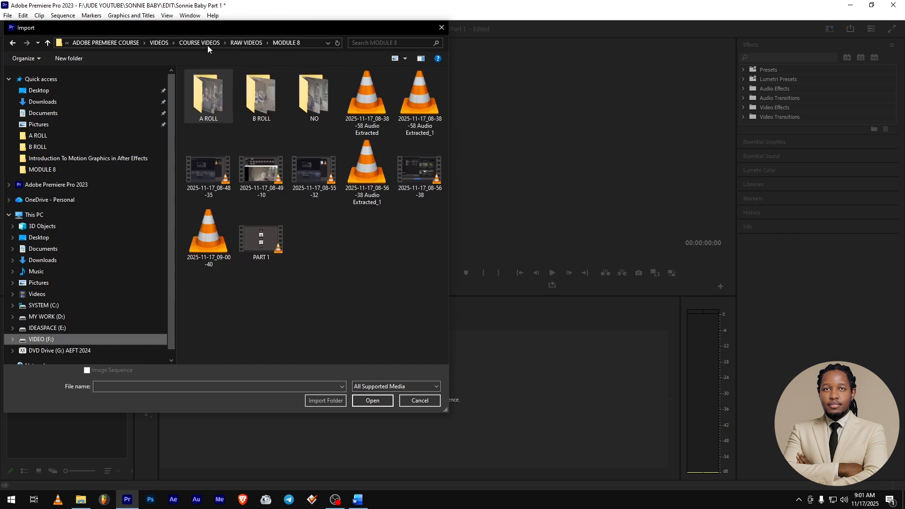
drag(209, 27, 516, 37)
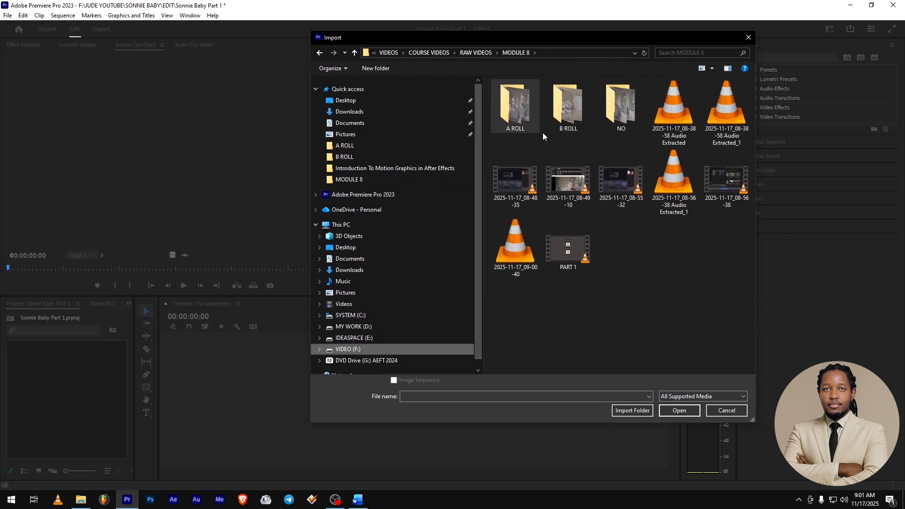
ctrl+click(566, 110)
ctrl+click(517, 117)
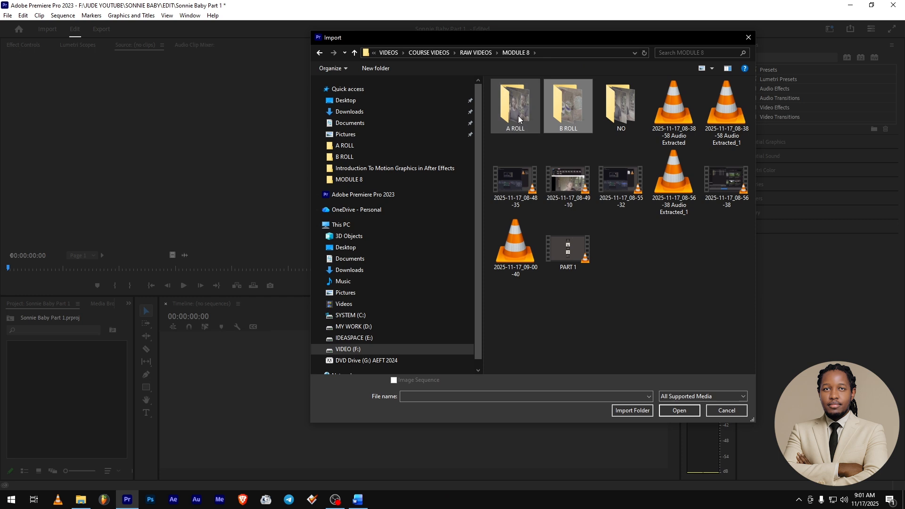
double_click(518, 121)
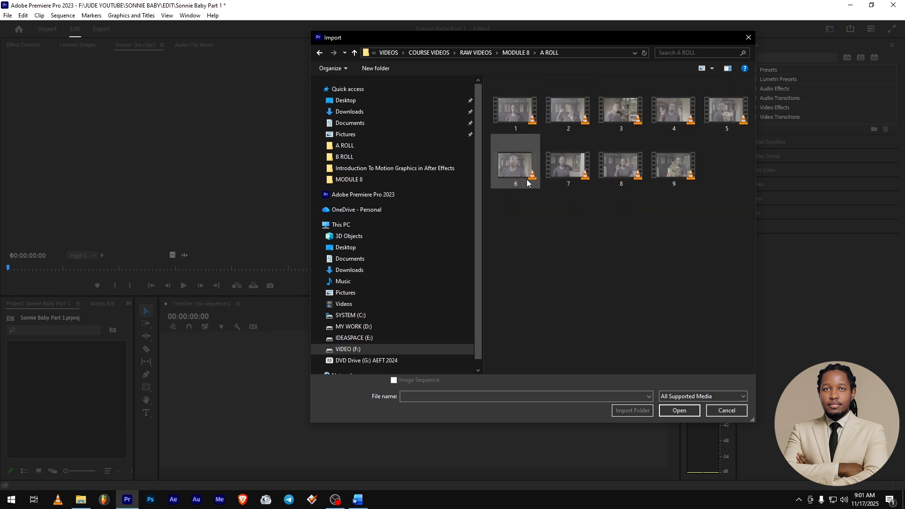
key(ctrl+a)
click(679, 410)
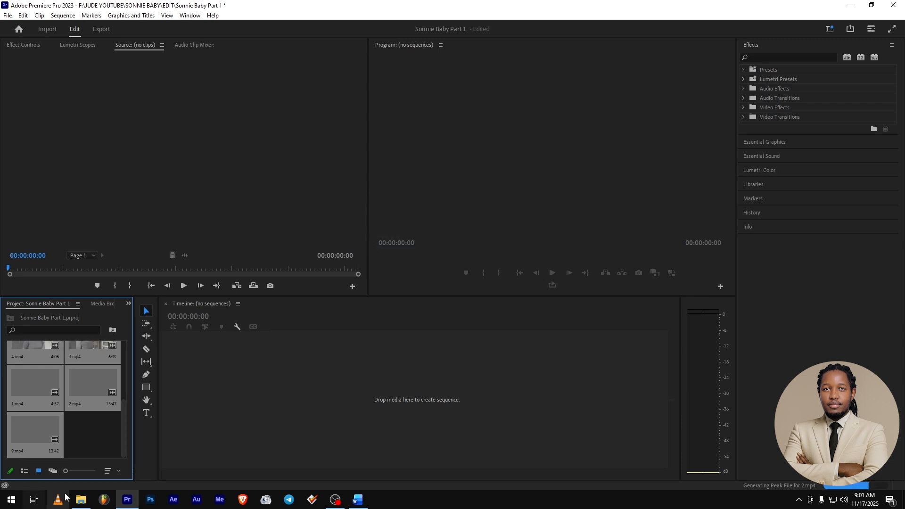
Widen the project's media area and create a new bin named A ROLL.
drag(133, 380, 254, 380)
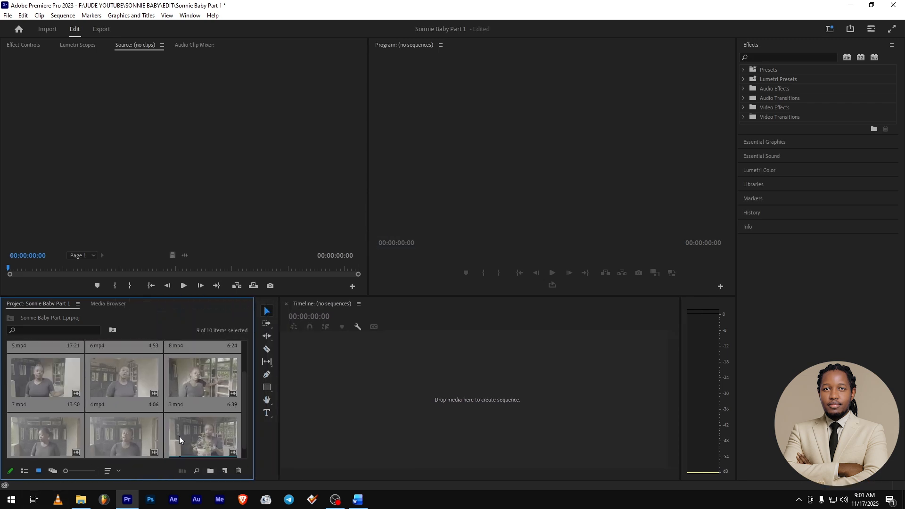
scroll(179, 436, down, 1)
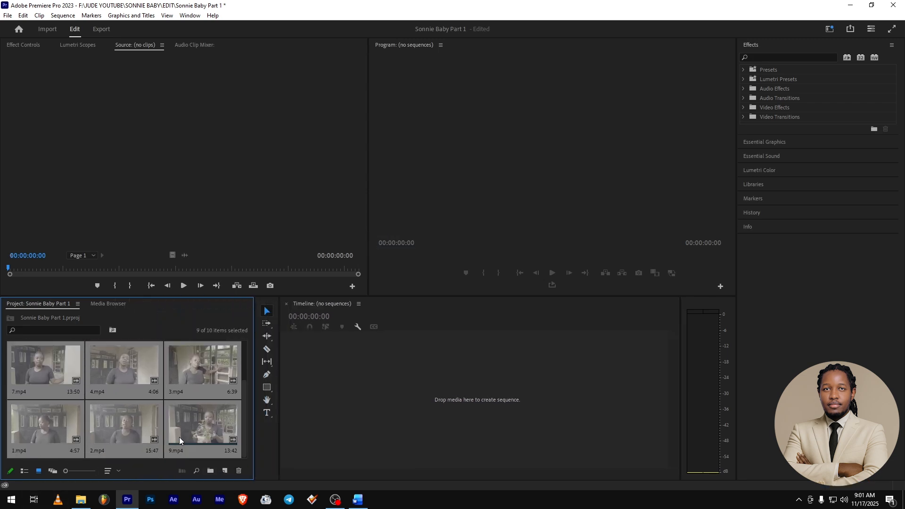
click(211, 472)
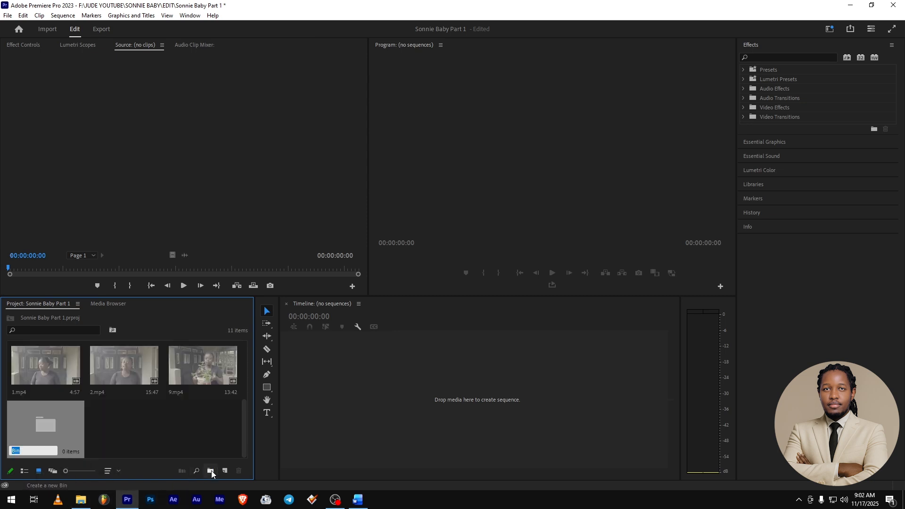
text(A ROLL)
key(Return)
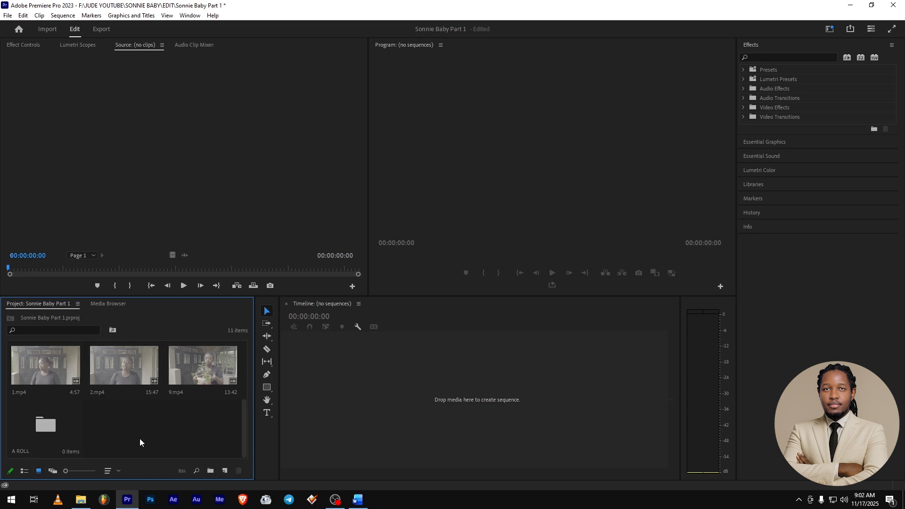
Move all the imported video clips into the A ROLL bin.
key(ctrl+a)
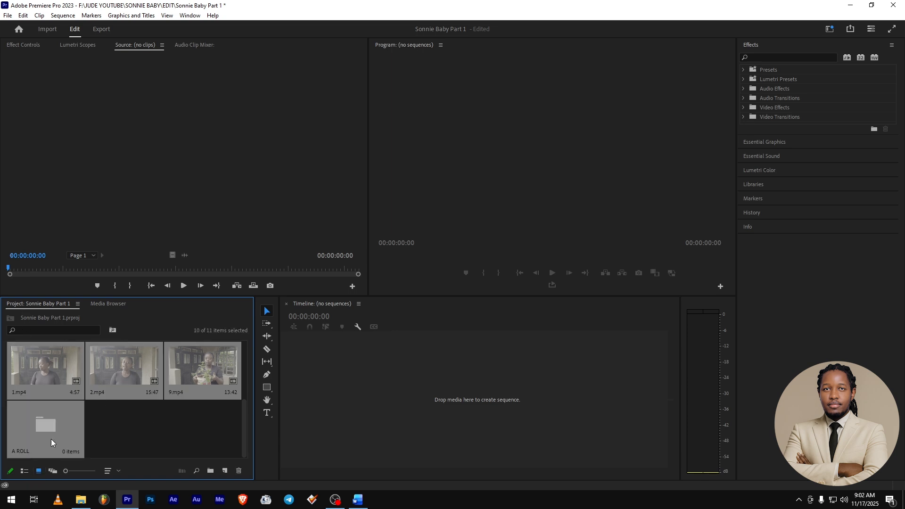
ctrl+click(40, 426)
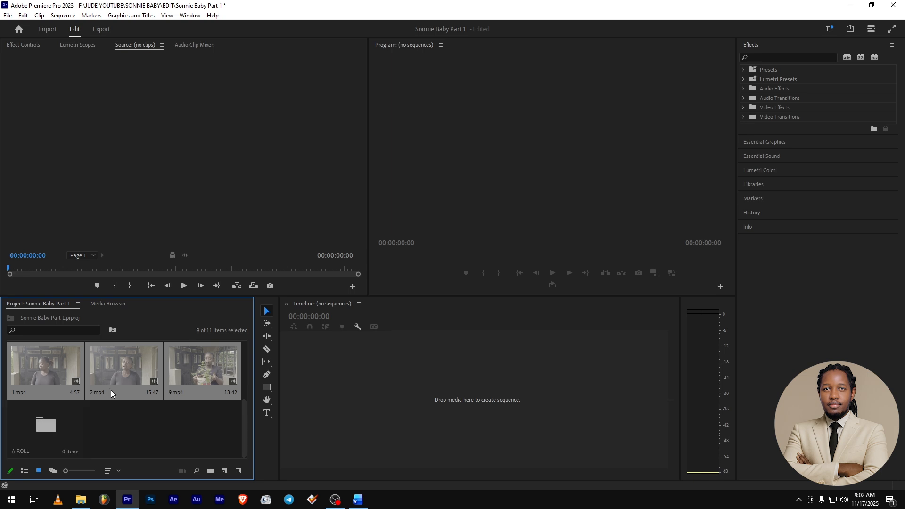
drag(127, 368, 41, 428)
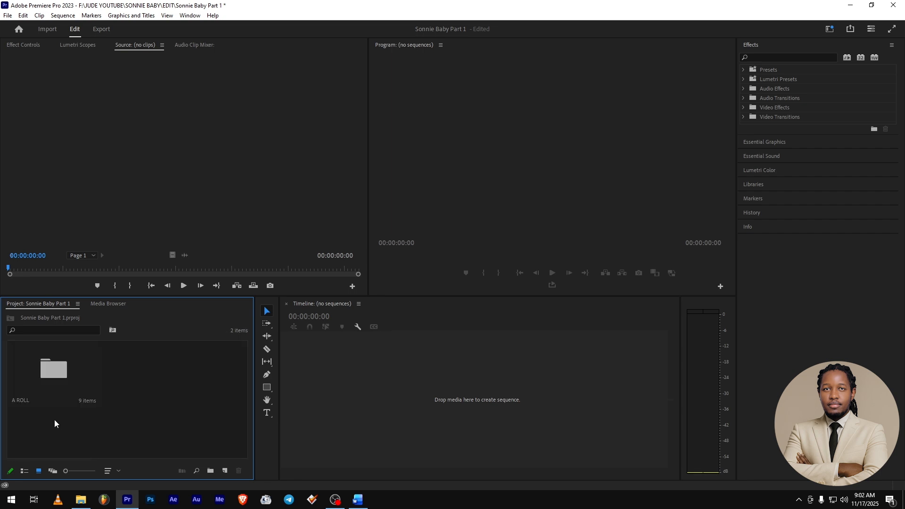
Create a second bin named B ROLL at the project's top level and open it.
click(211, 470)
text(B ROLL)
double_click(158, 369)
Import all the clips from the B ROLL folder in MODULE 8 into the B ROLL bin.
double_click(112, 395)
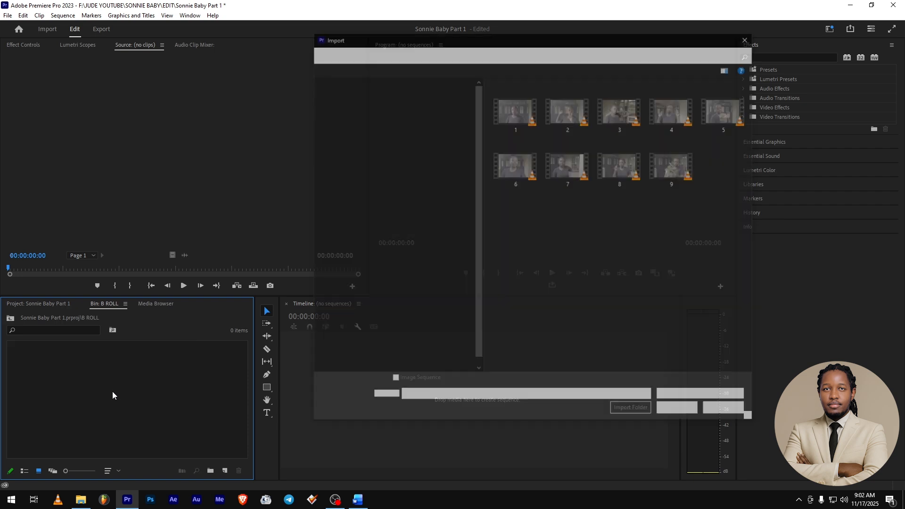
click(354, 52)
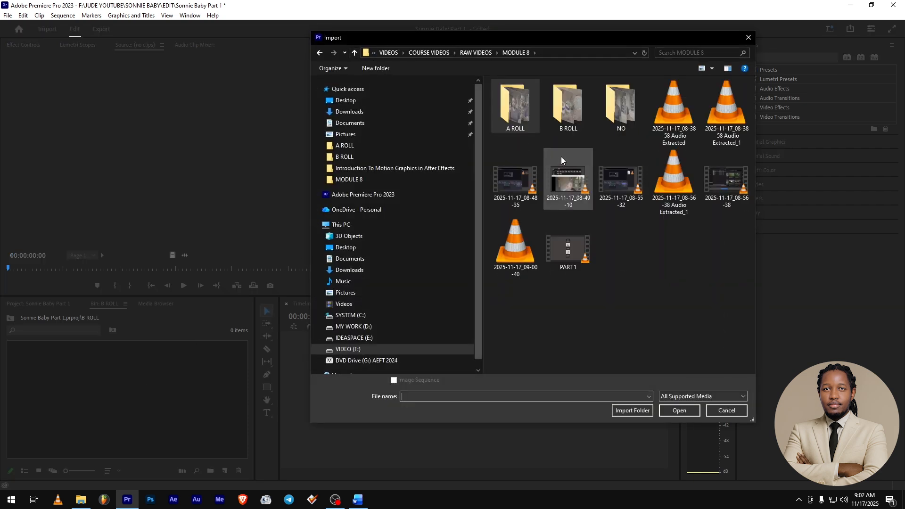
double_click(568, 106)
key(ctrl+a)
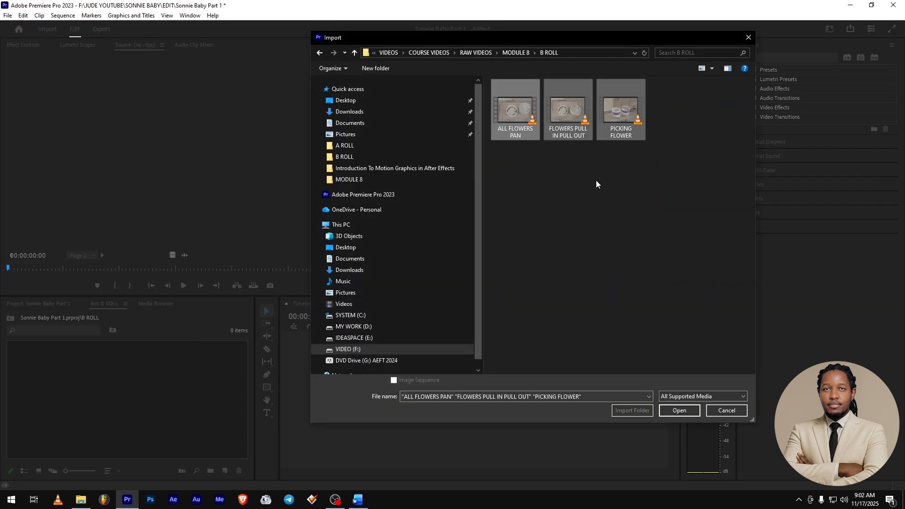
click(679, 409)
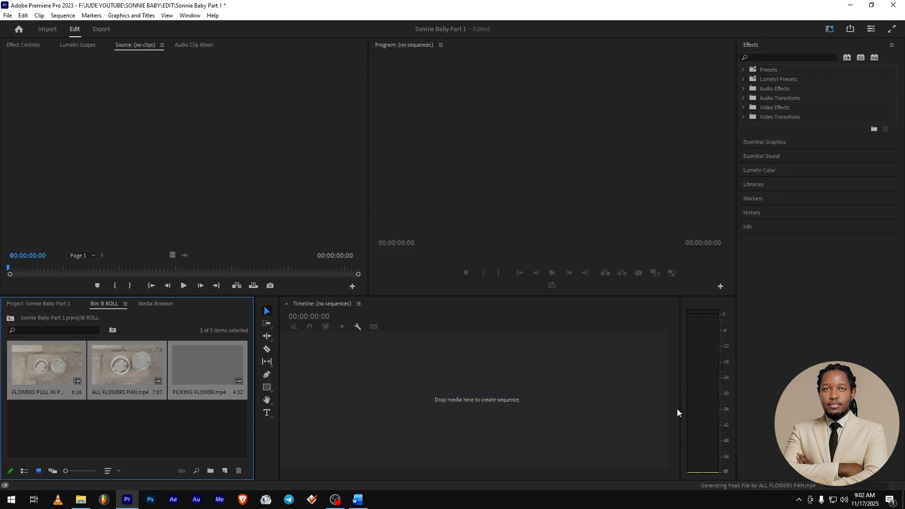
click(123, 414)
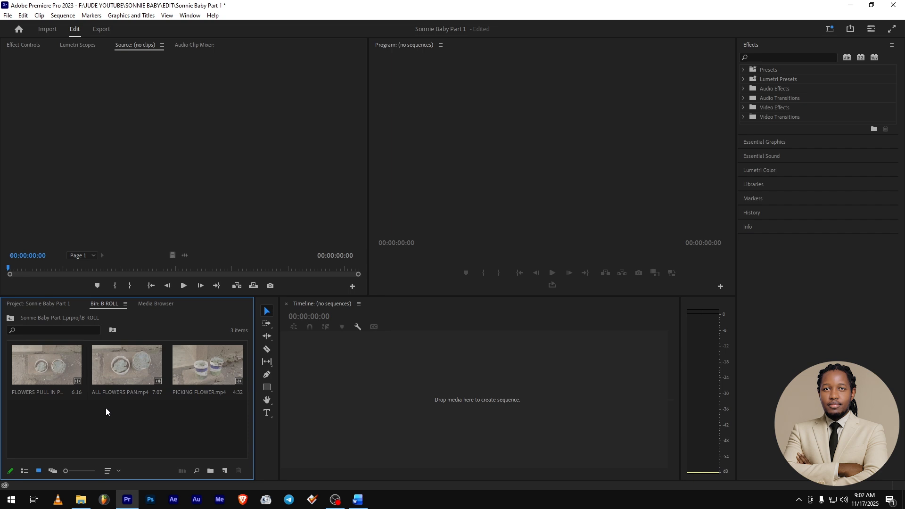
Open the A ROLL bin and check the image size and frame rate in the properties of 6.mp4.
click(10, 318)
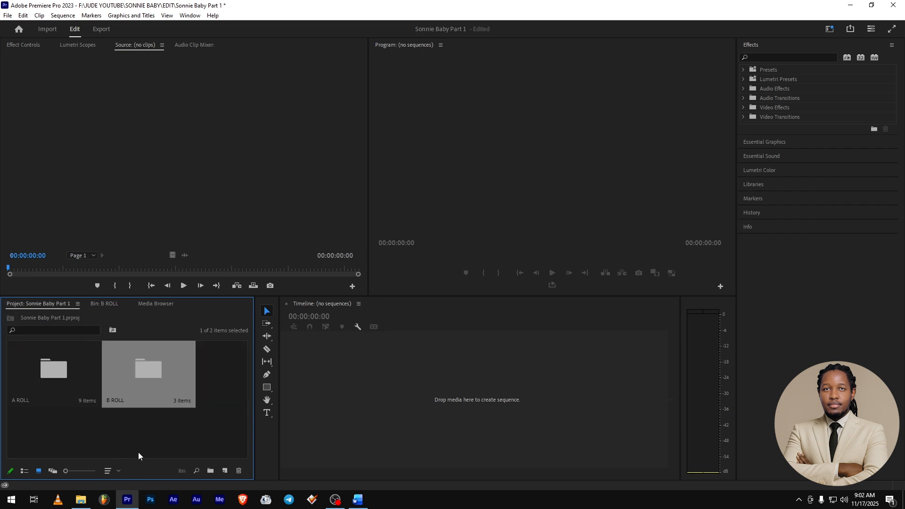
double_click(53, 369)
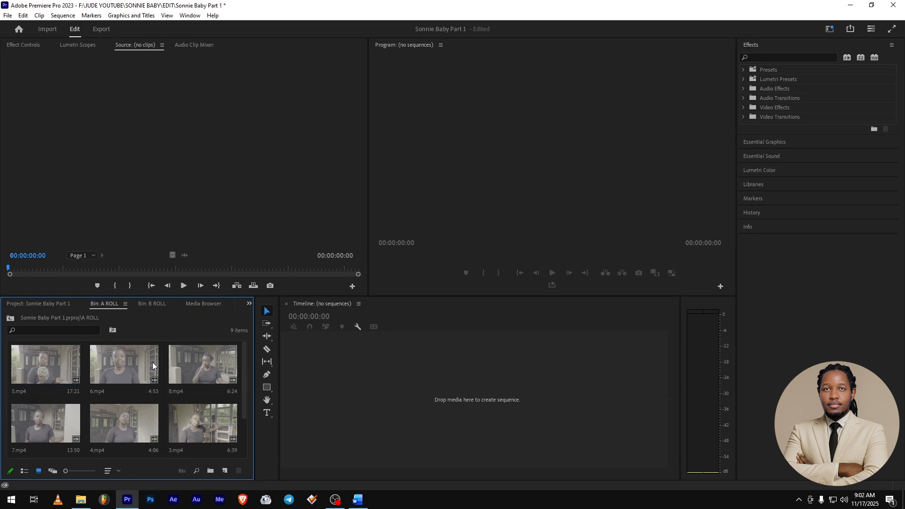
right_click(120, 361)
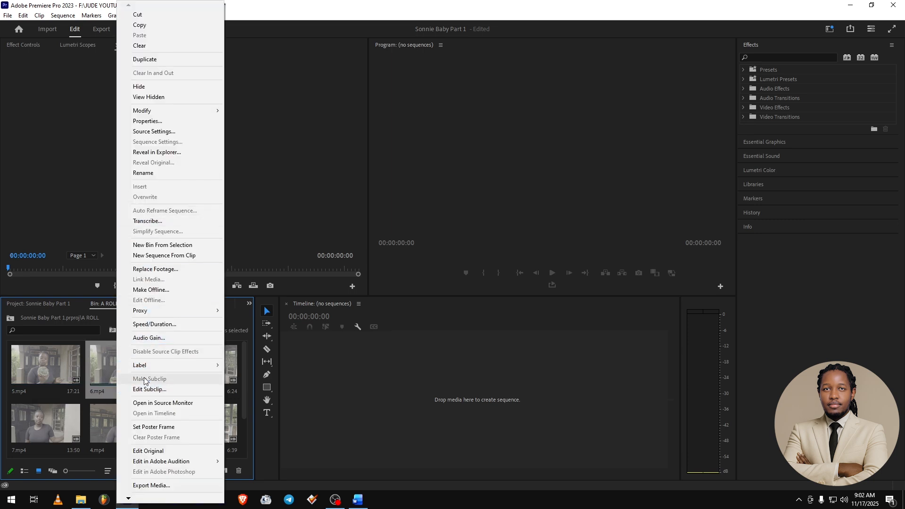
click(148, 122)
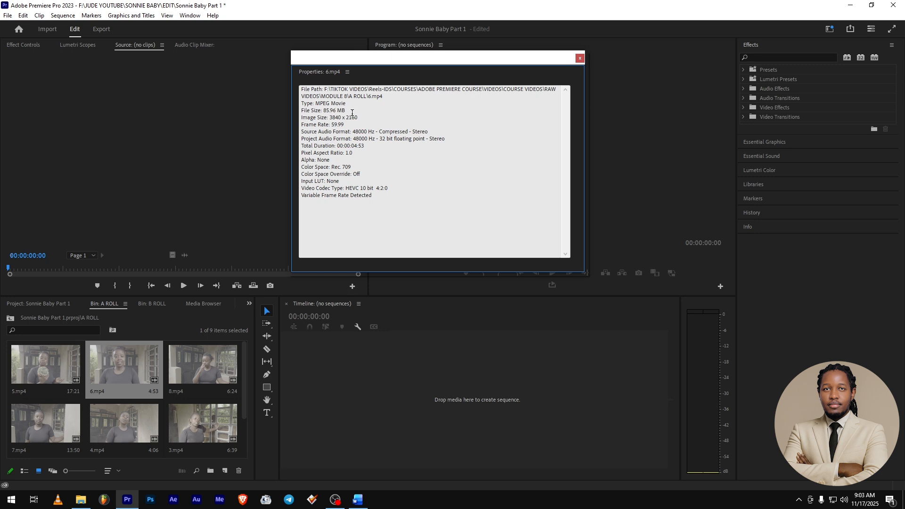
drag(360, 118, 301, 118)
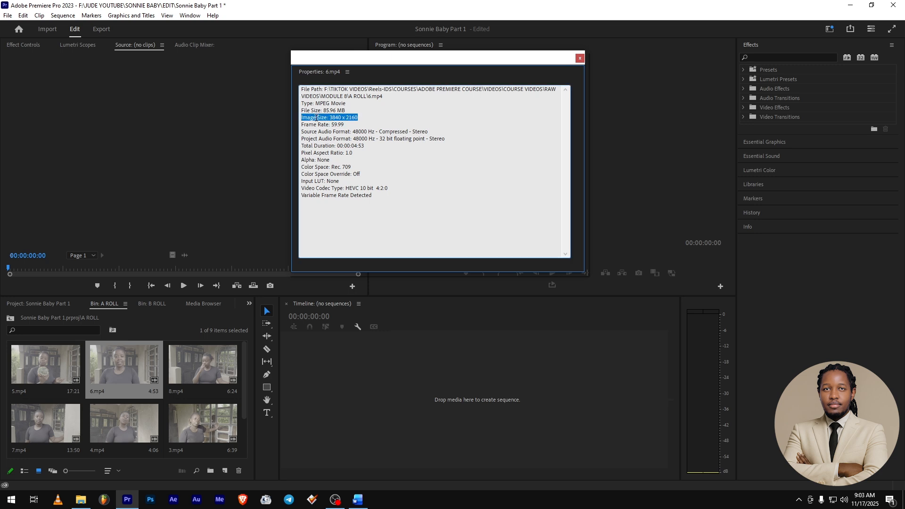
click(357, 122)
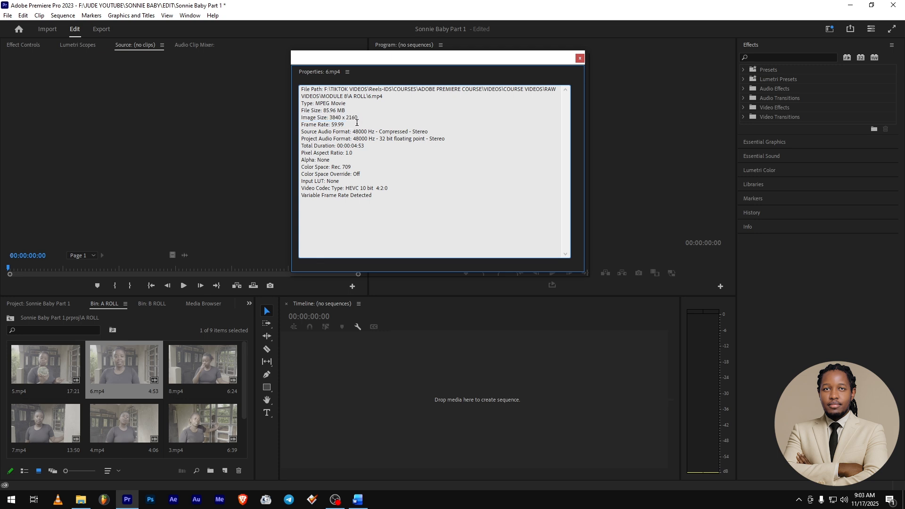
drag(358, 118, 333, 124)
click(332, 126)
double_click(332, 124)
Examine the color space, input LUT and video codec type of 6.mp4, and close its properties.
drag(301, 167, 352, 167)
scroll(144, 418, down, 2)
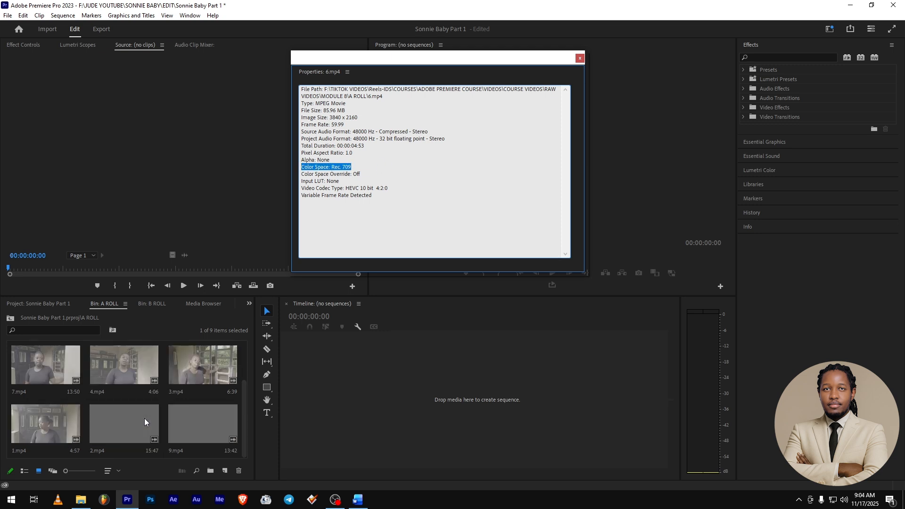
mouse_move(96, 386)
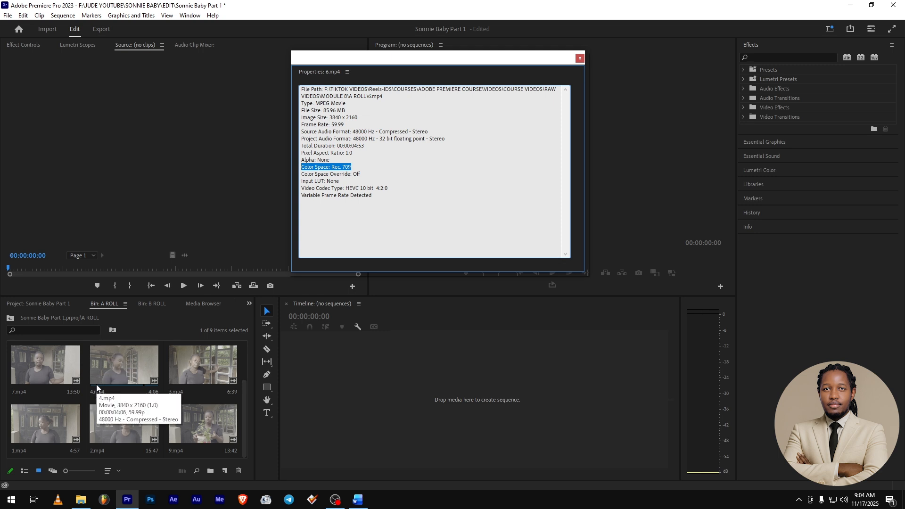
drag(352, 181, 292, 181)
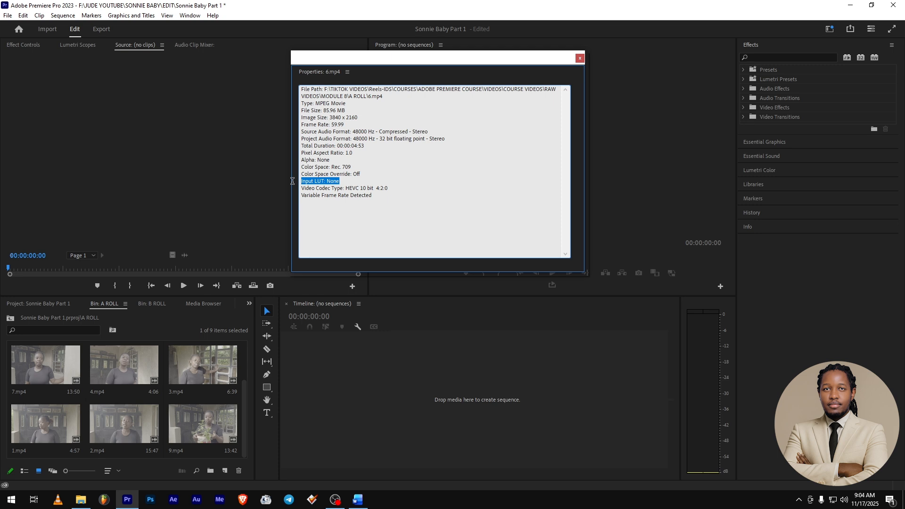
click(324, 181)
drag(346, 189, 374, 188)
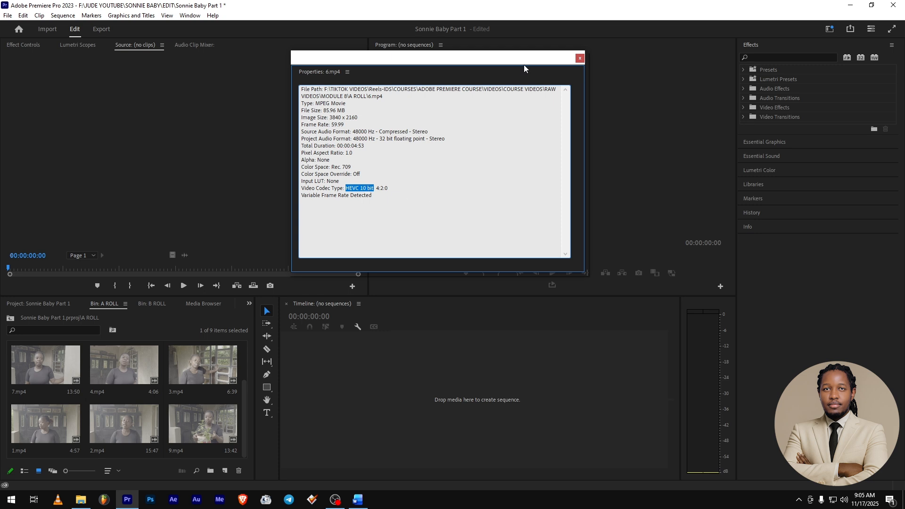
click(347, 189)
drag(346, 189, 373, 188)
click(579, 58)
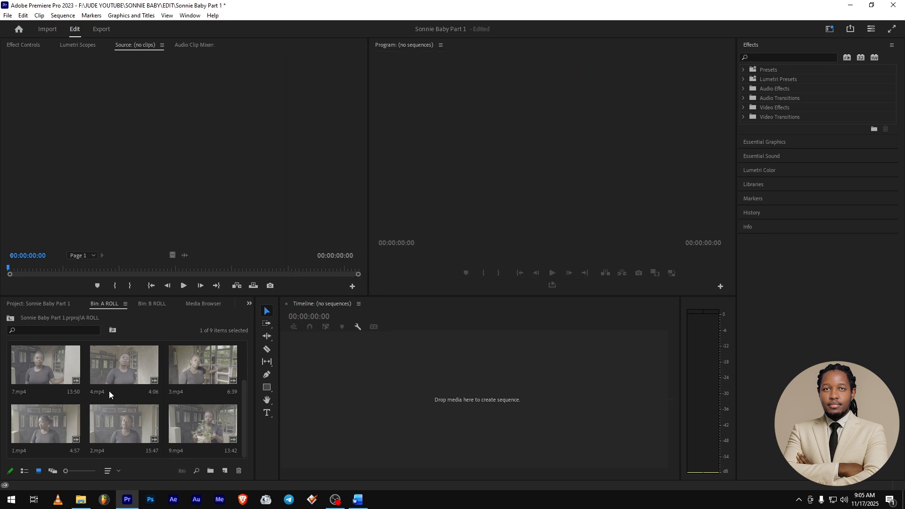
Create H.264 Low Resolution Proxy files for all A ROLL clips next to the original media, and start the encoding queue in Adobe Media Encoder.
click(124, 364)
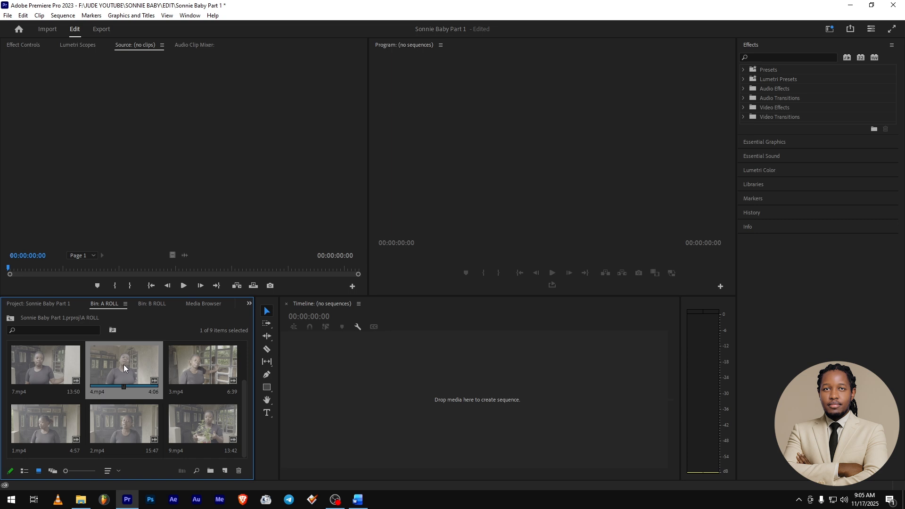
key(ctrl+a)
right_click(123, 364)
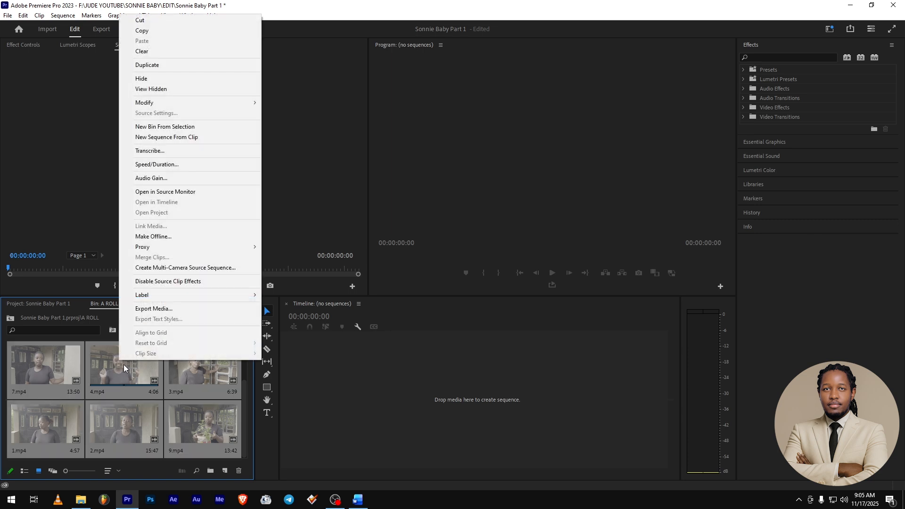
mouse_move(155, 248)
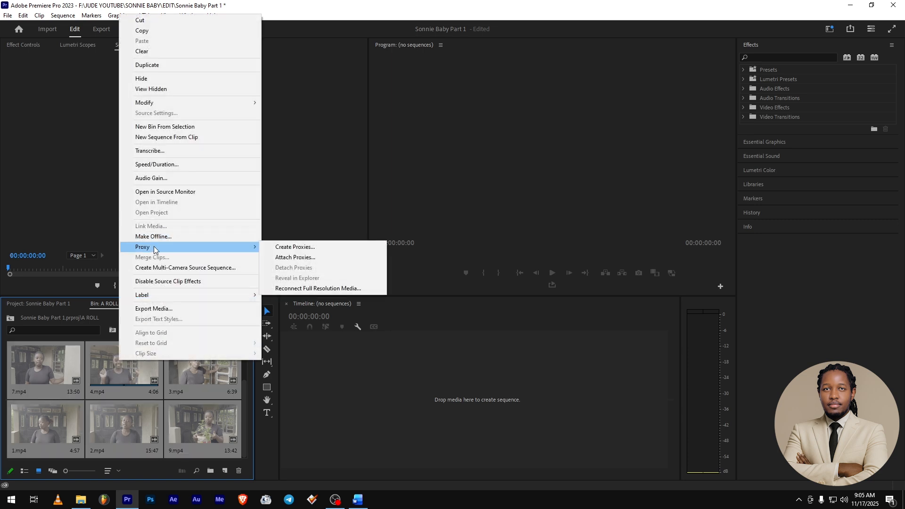
click(306, 248)
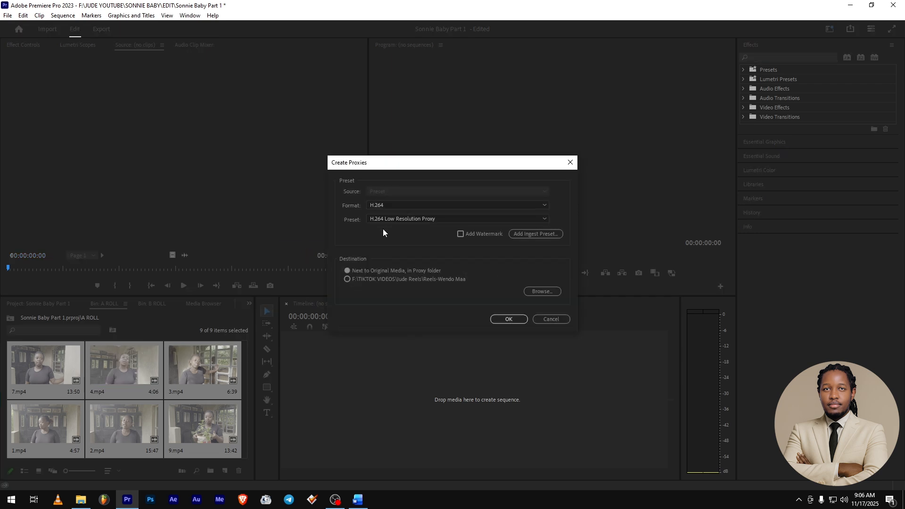
click(432, 219)
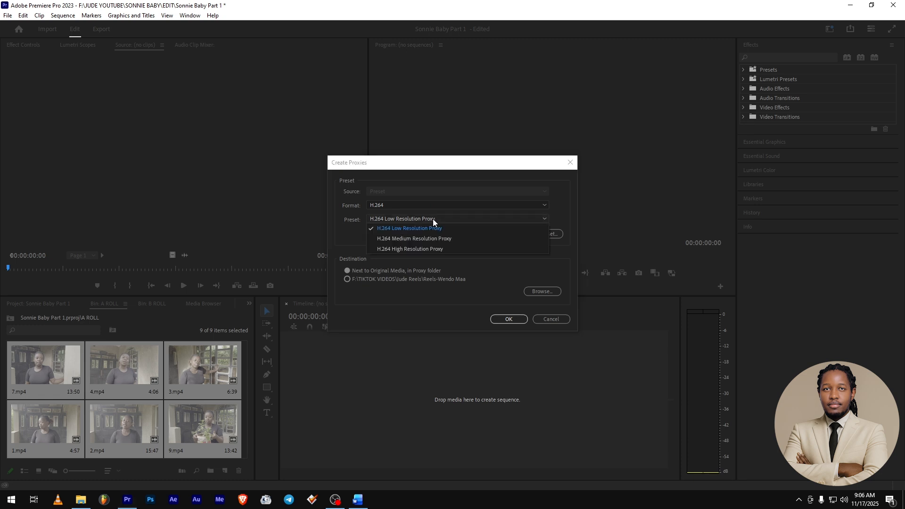
click(434, 218)
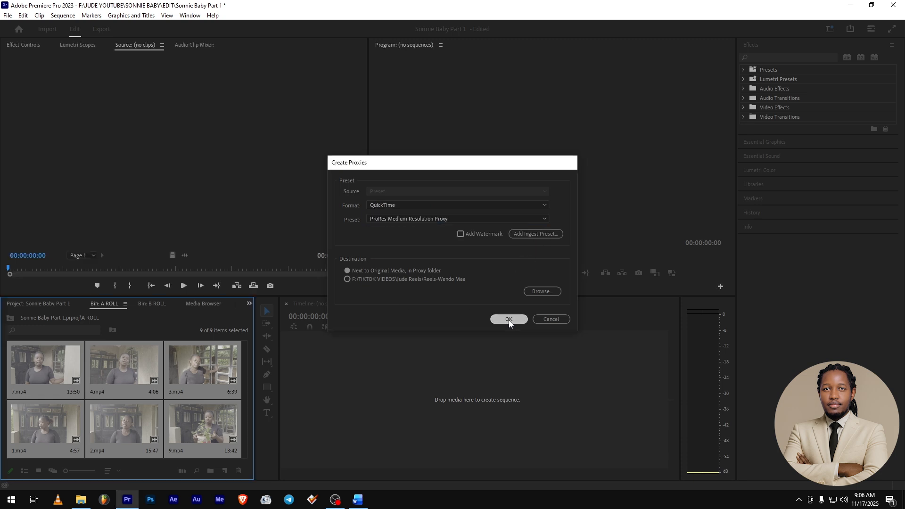
click(509, 320)
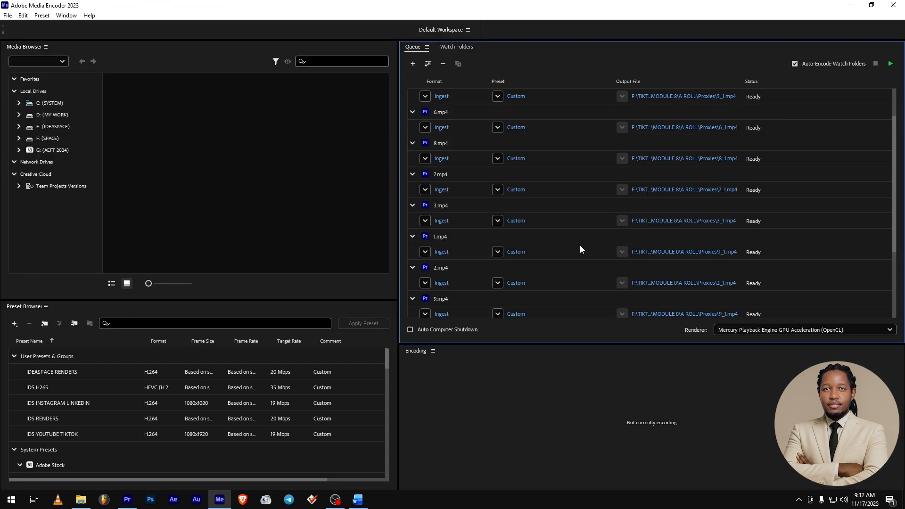
click(889, 65)
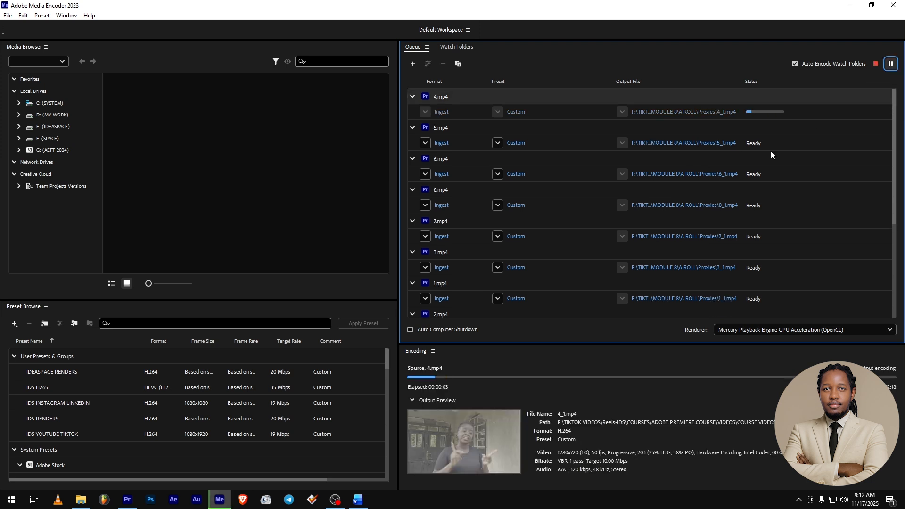